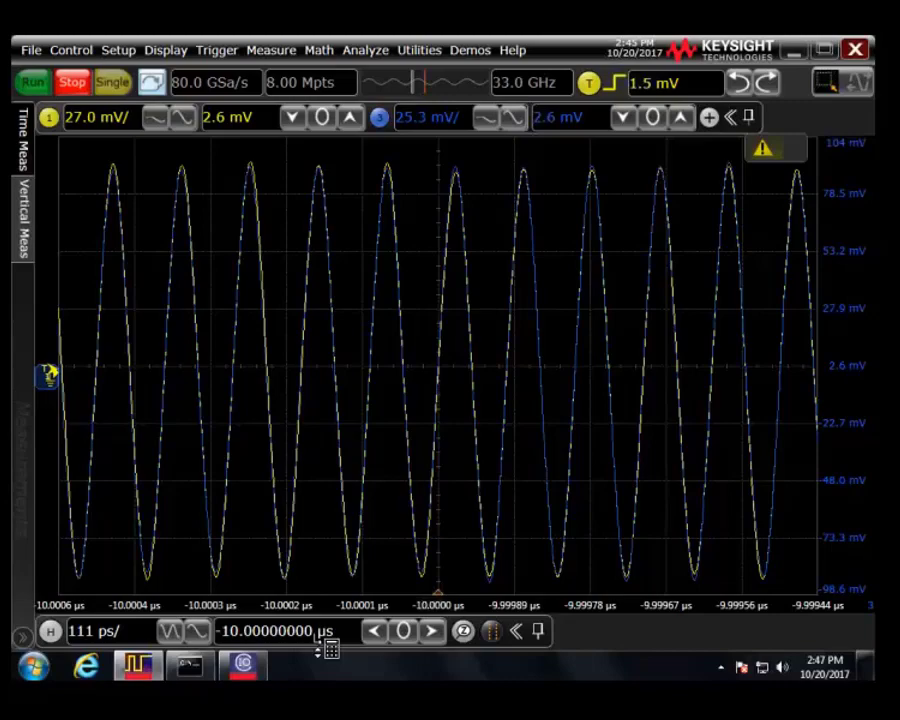
Step: Reset the horizontal position to 0 s, then step it to 10 µs and 20 µs
{"action": "left_click", "coordinate": [403, 631]}
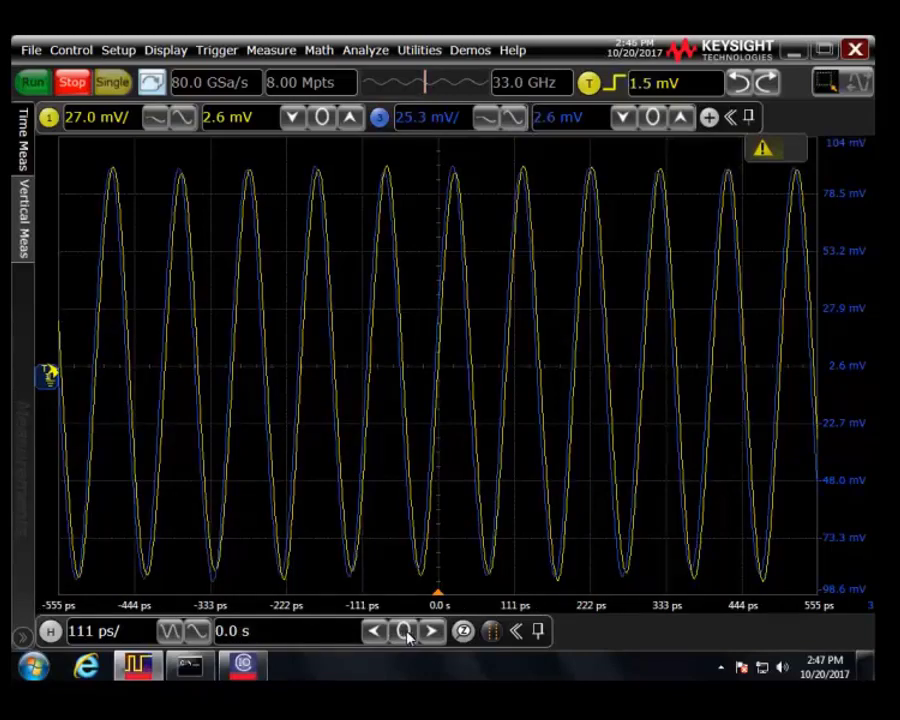
{"action": "left_click", "coordinate": [314, 640]}
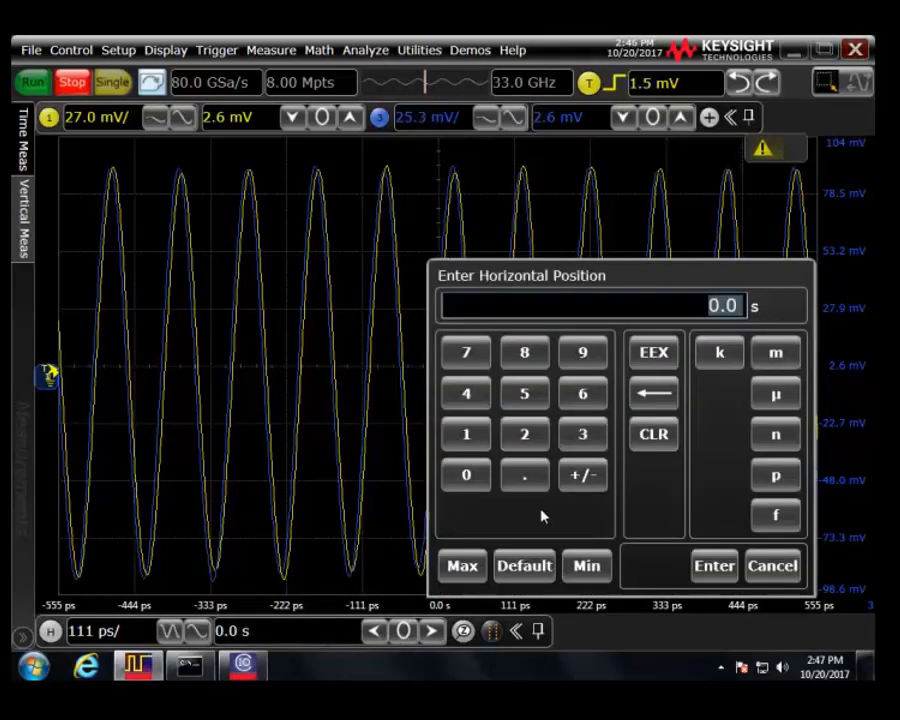
{"action": "left_click", "coordinate": [466, 434]}
{"action": "left_click", "coordinate": [466, 474]}
{"action": "left_click", "coordinate": [776, 395]}
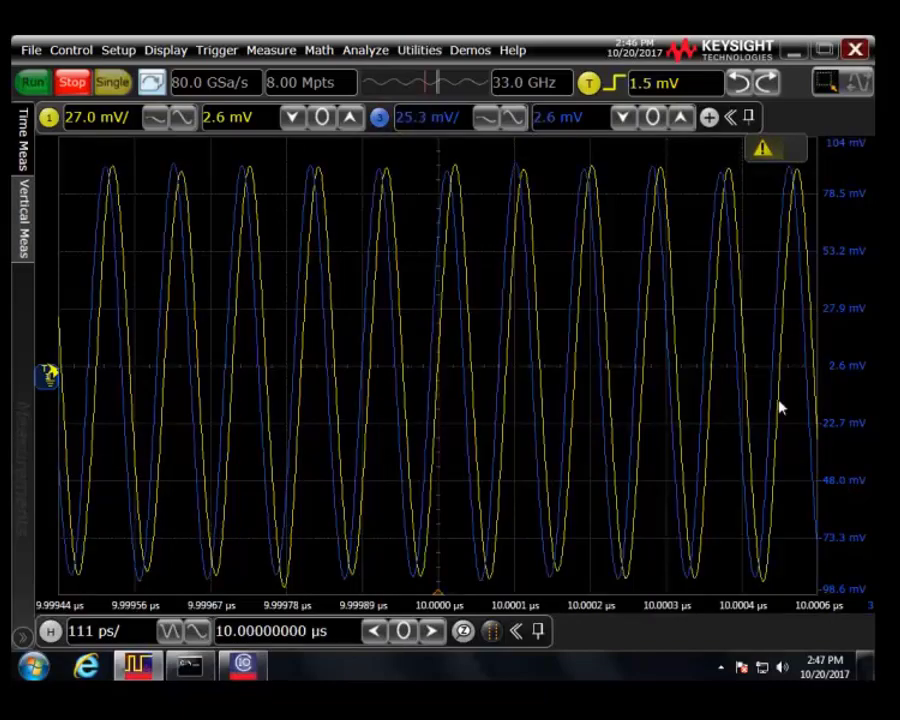
{"action": "left_click", "coordinate": [302, 632]}
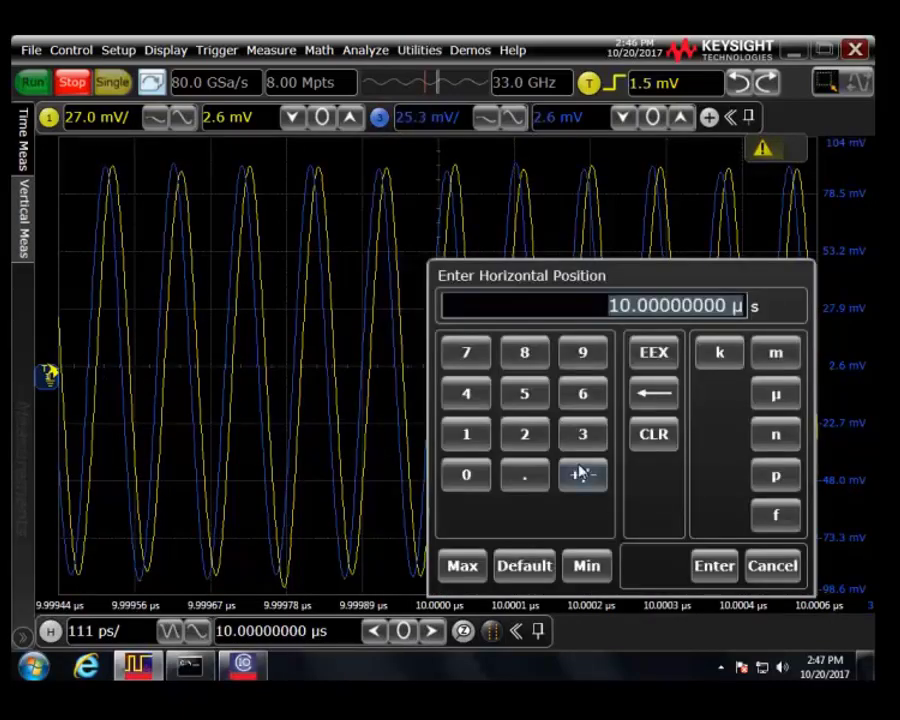
{"action": "left_click", "coordinate": [525, 436]}
{"action": "left_click", "coordinate": [466, 474]}
{"action": "left_click", "coordinate": [776, 395]}
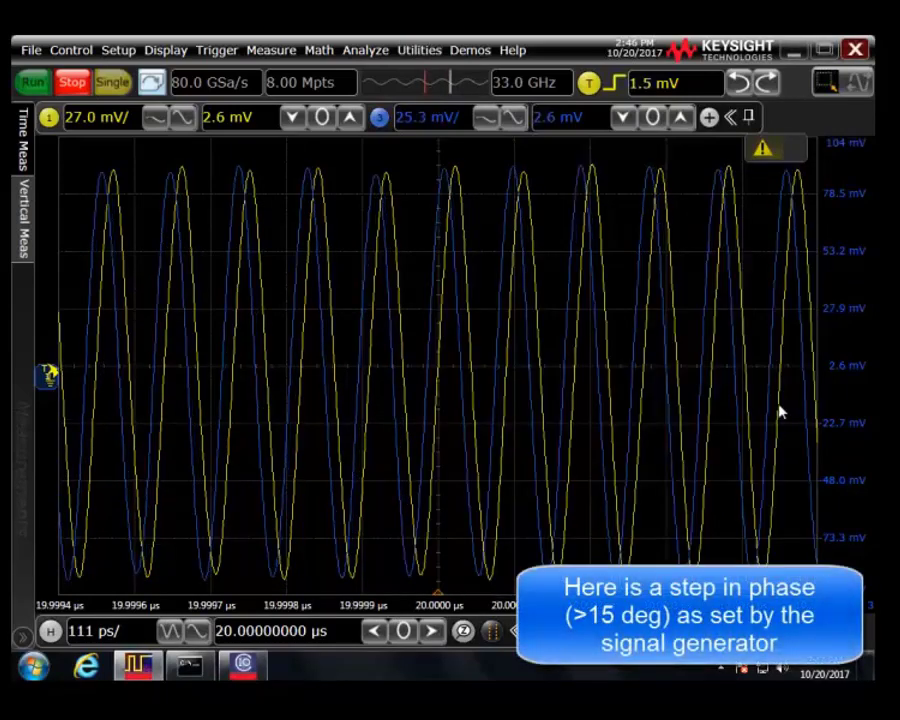
Step: Continue stepping the horizontal position to 30, 40 and 50 µs to compare pulse phases
{"action": "left_click", "coordinate": [290, 648]}
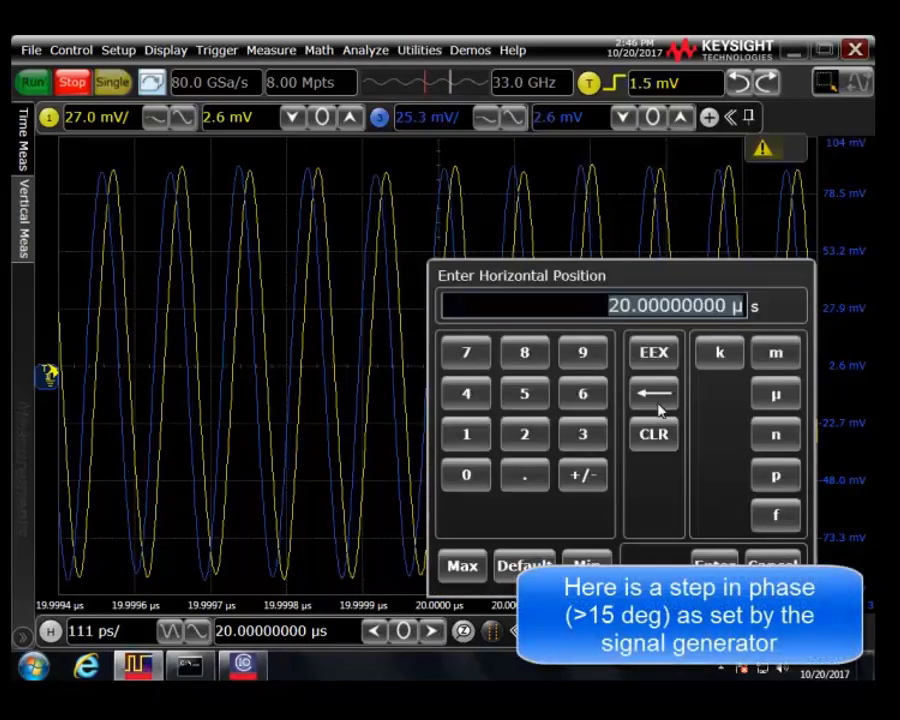
{"action": "left_click", "coordinate": [592, 450]}
{"action": "left_click", "coordinate": [466, 475]}
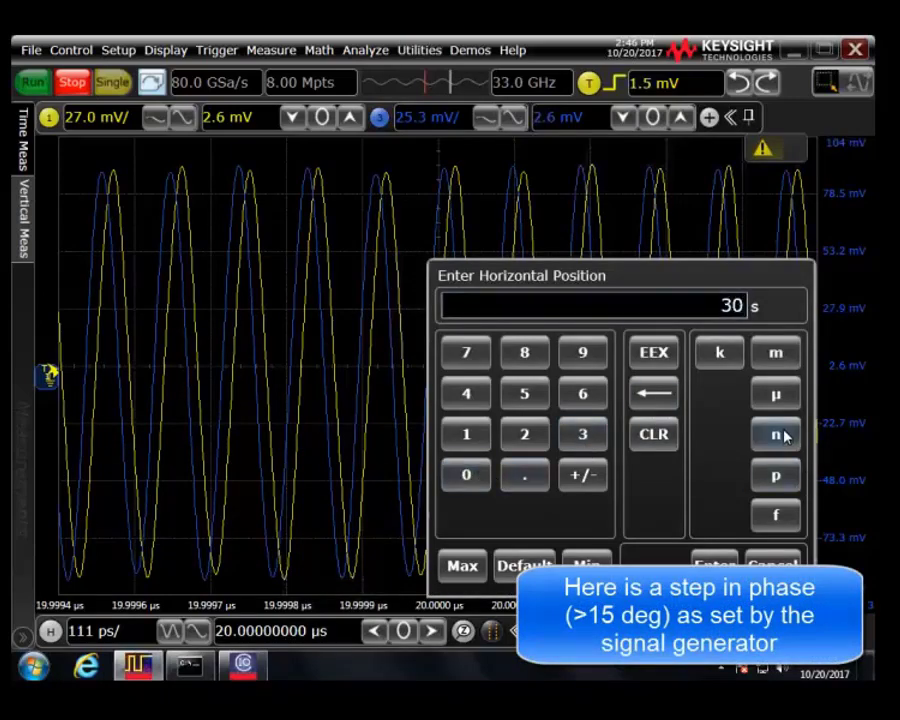
{"action": "left_click", "coordinate": [784, 396]}
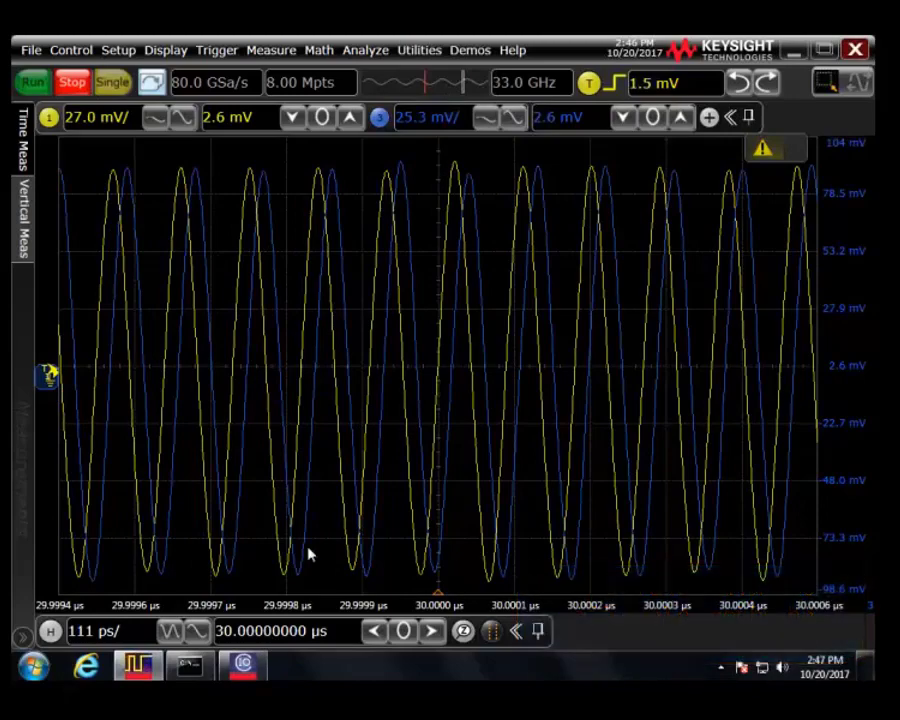
{"action": "left_click", "coordinate": [262, 634]}
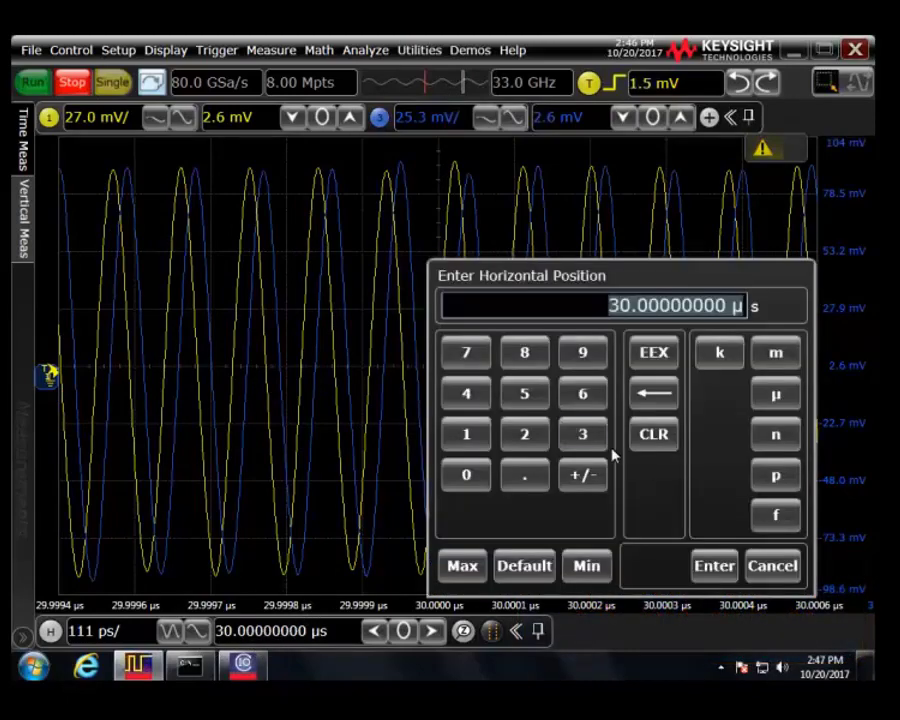
{"action": "left_click", "coordinate": [466, 393]}
{"action": "left_click", "coordinate": [466, 475]}
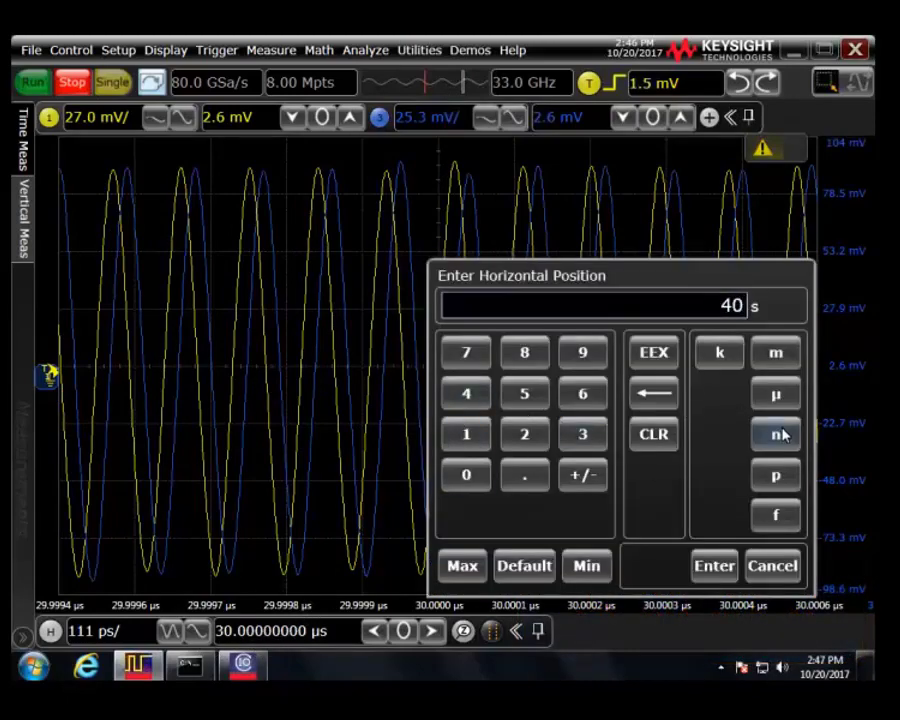
{"action": "left_click", "coordinate": [776, 394]}
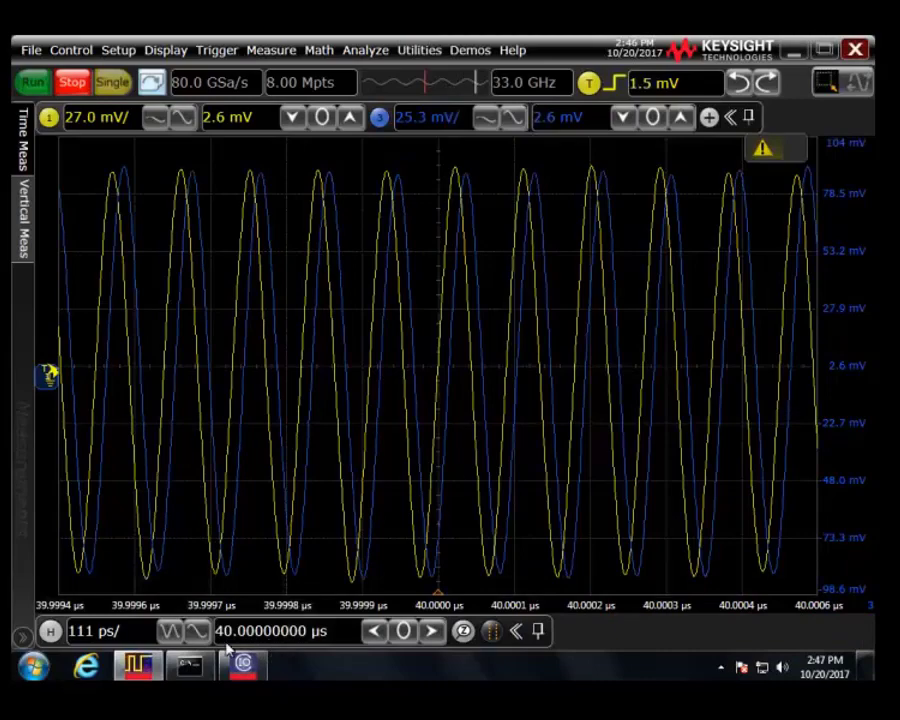
{"action": "left_click", "coordinate": [262, 632]}
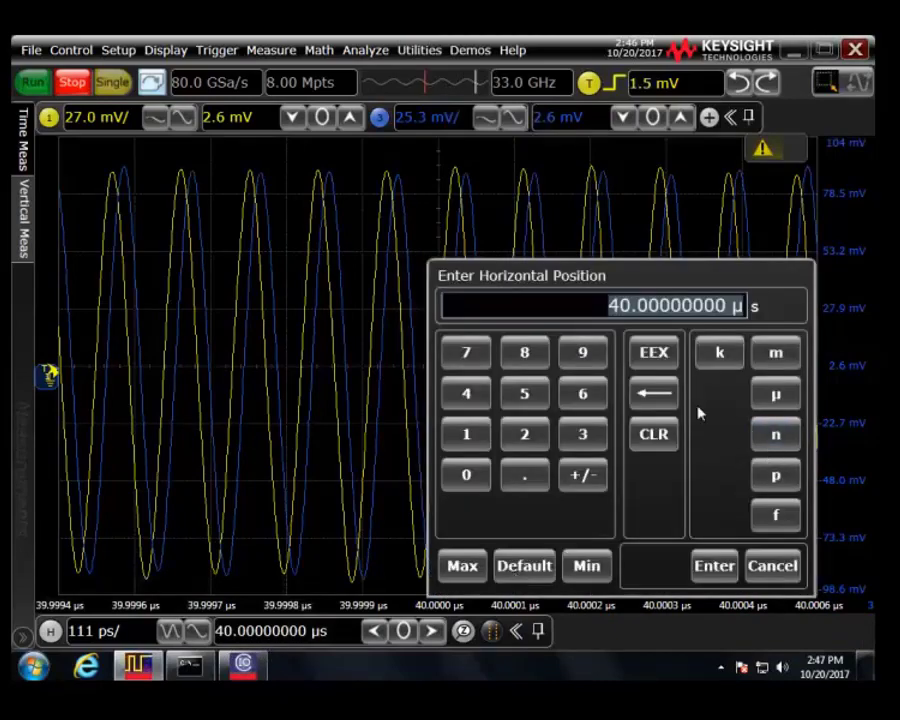
{"action": "left_click", "coordinate": [524, 393]}
{"action": "left_click", "coordinate": [466, 475]}
{"action": "left_click", "coordinate": [780, 398]}
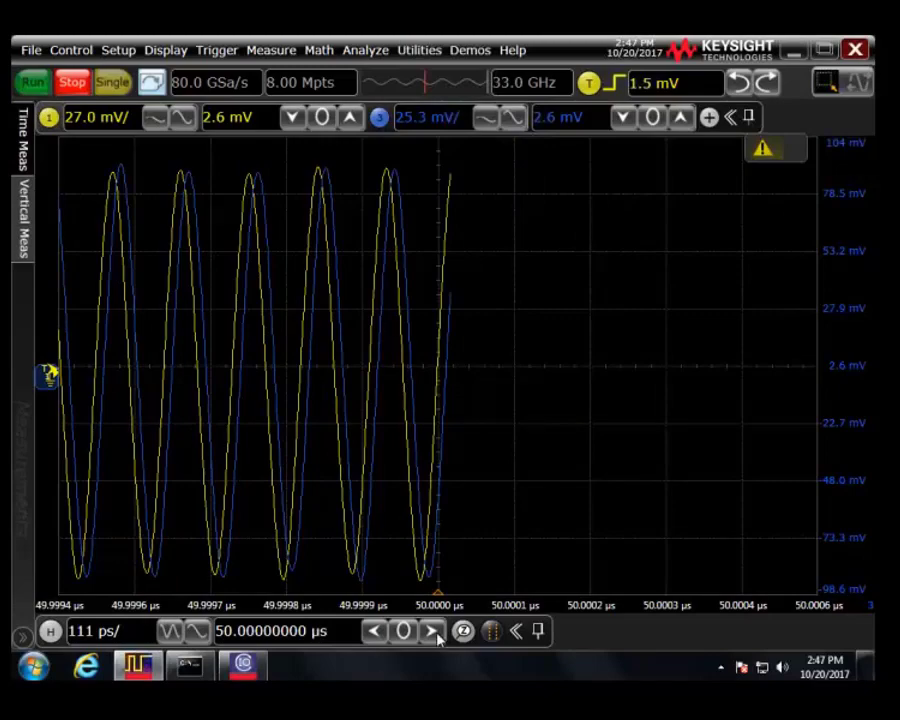
Step: Change the horizontal position from −69.5 µs to −59.5 µs to show the second pulse
{"action": "left_click", "coordinate": [403, 631]}
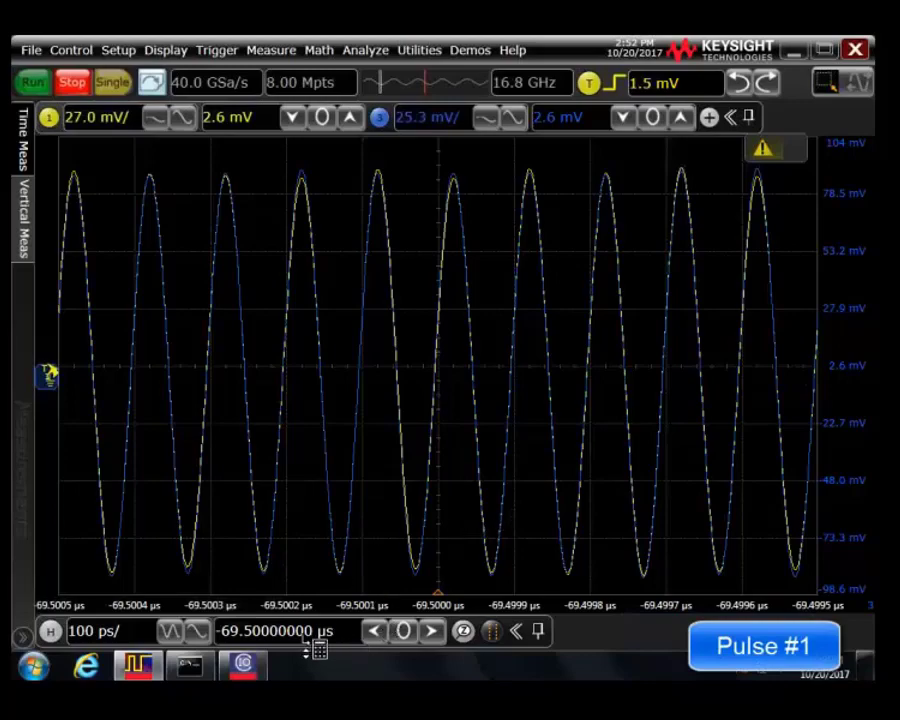
{"action": "left_click", "coordinate": [288, 620]}
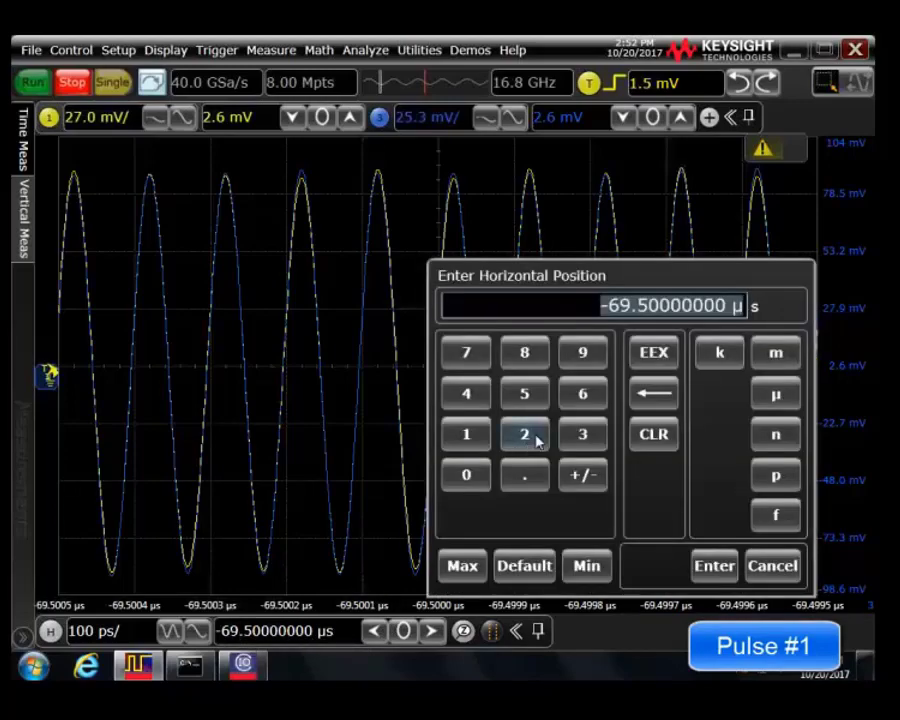
{"action": "left_click", "coordinate": [620, 315]}
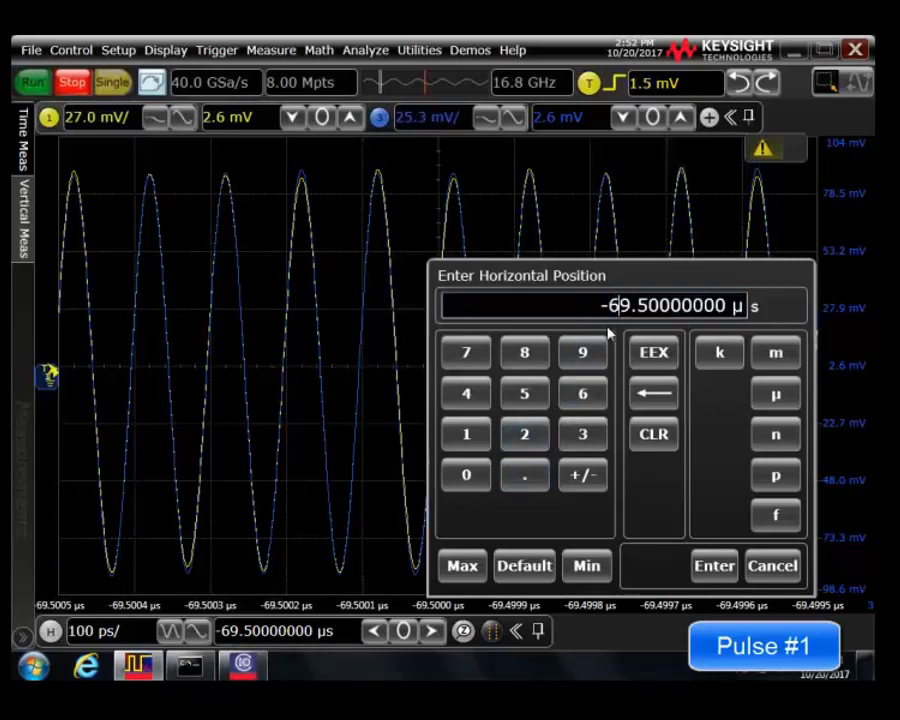
{"action": "left_click", "coordinate": [654, 394]}
{"action": "left_click", "coordinate": [528, 396]}
{"action": "left_click", "coordinate": [757, 401]}
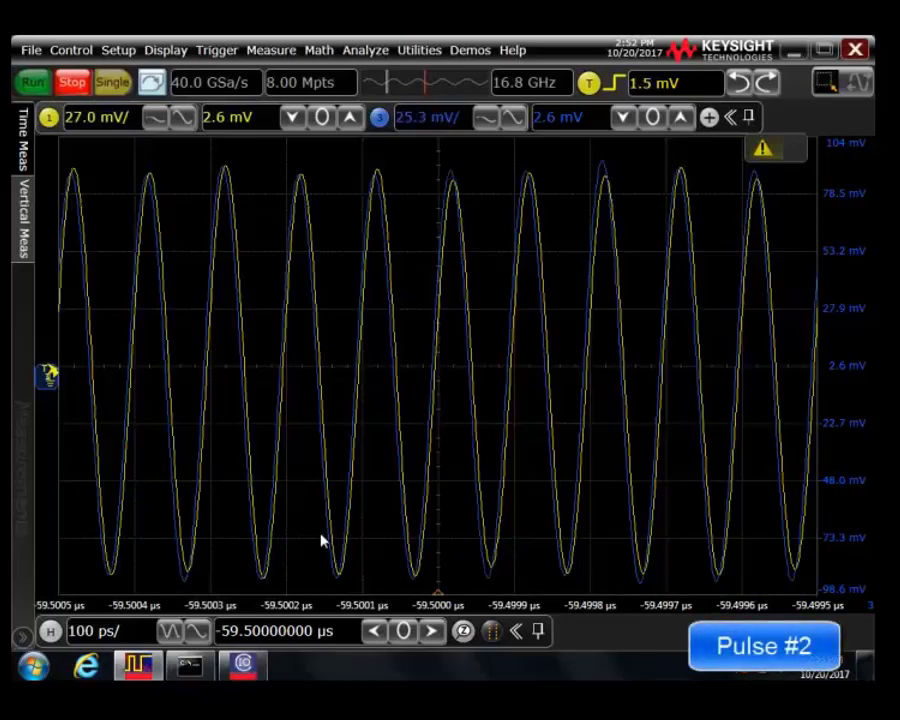
{"action": "left_click", "coordinate": [237, 633]}
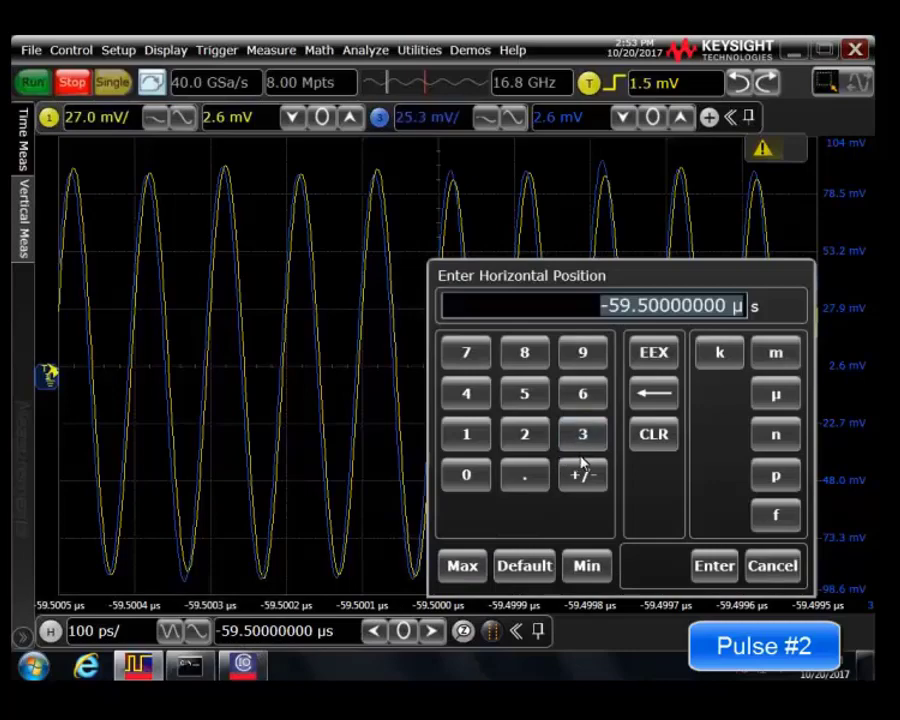
Step: Edit the horizontal position from −59.5 µs to −49.5 µs to show the third pulse
{"action": "left_click", "coordinate": [613, 306]}
{"action": "left_click", "coordinate": [651, 395]}
{"action": "left_click", "coordinate": [466, 393]}
{"action": "left_click", "coordinate": [781, 399]}
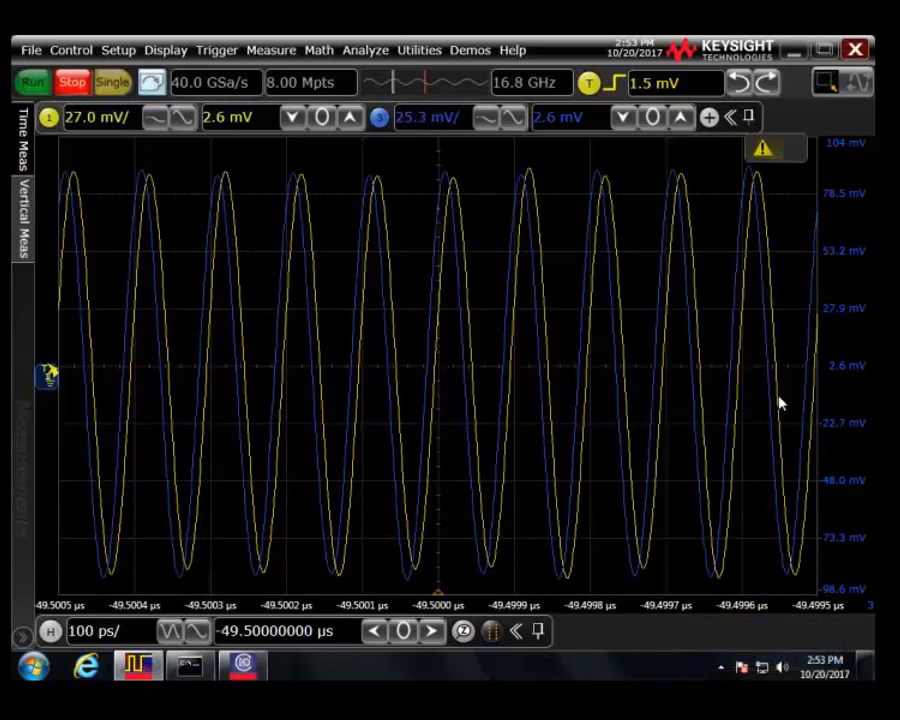